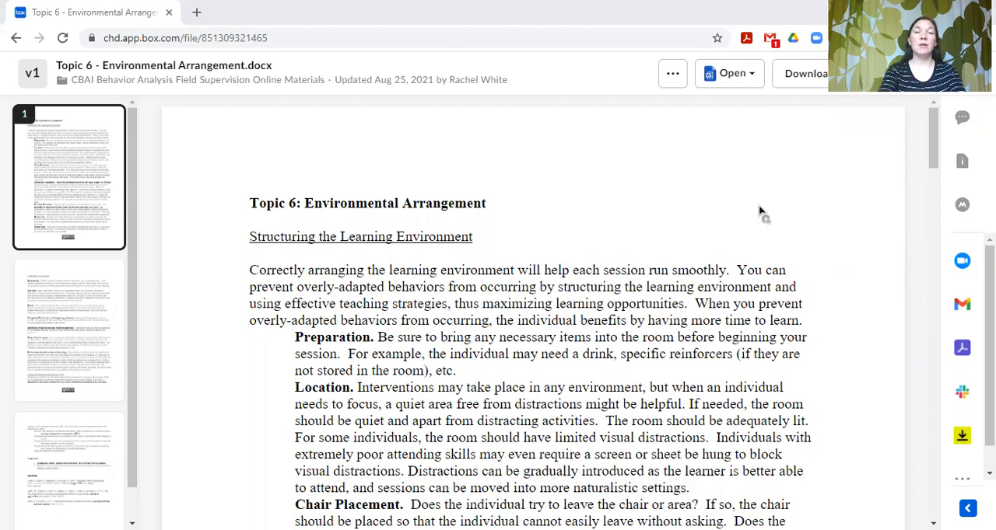
scroll(860, 338, "down", 1)
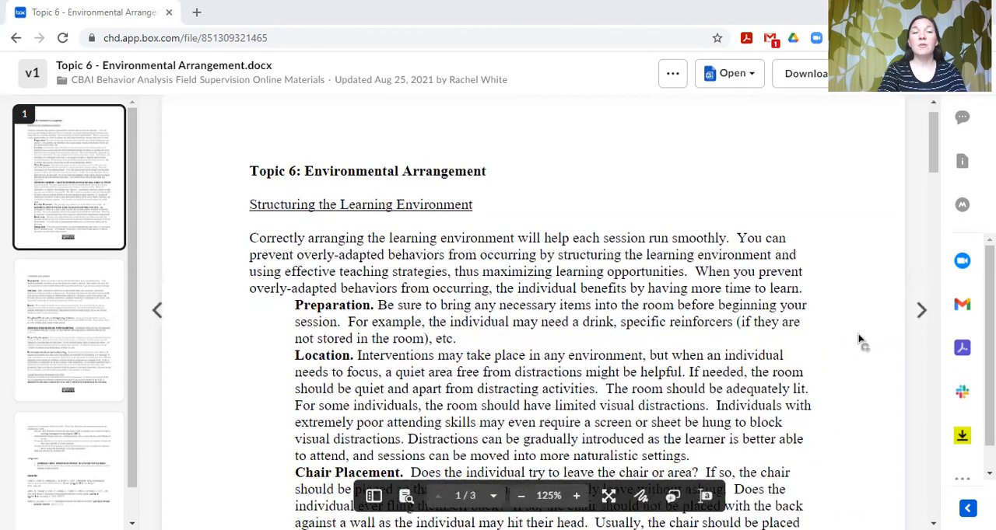
scroll(858, 334, "down", 1)
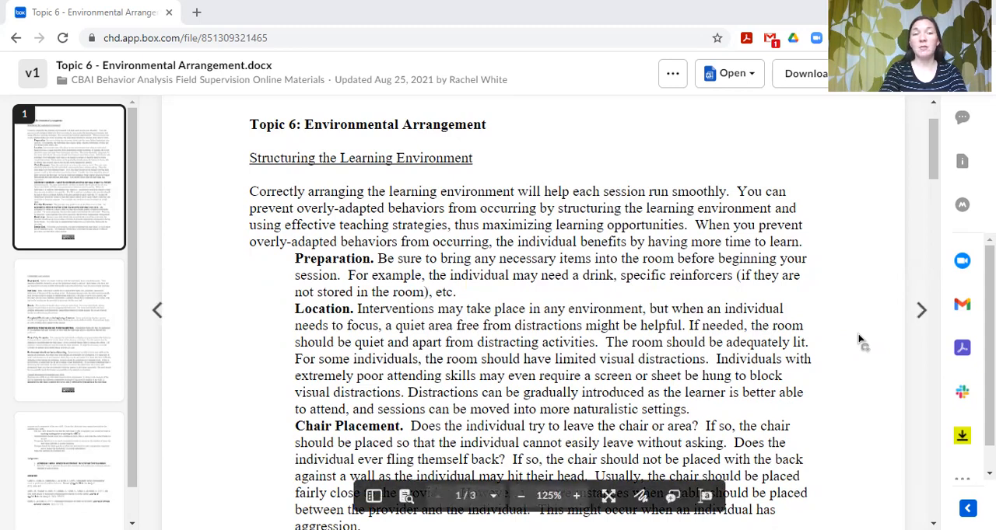
scroll(858, 334, "down", 2)
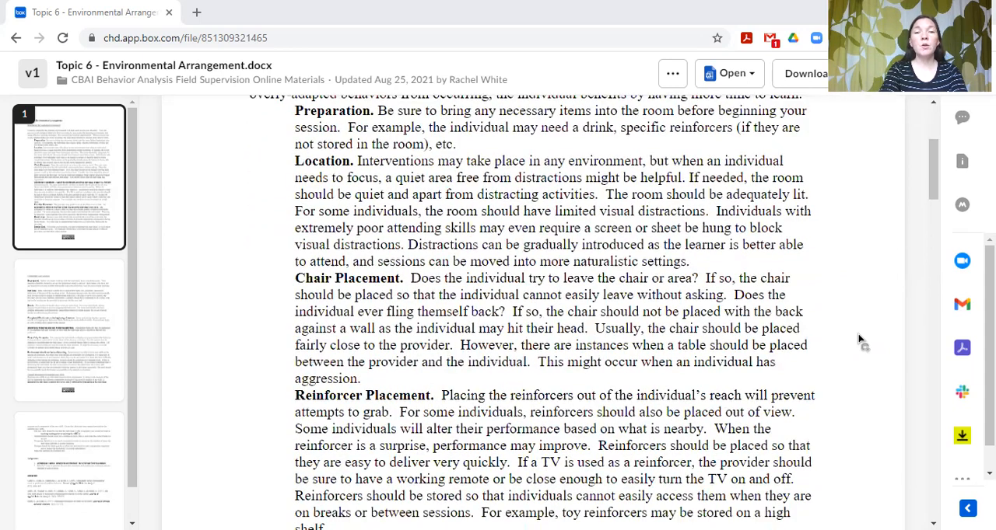
scroll(857, 334, "up", 1)
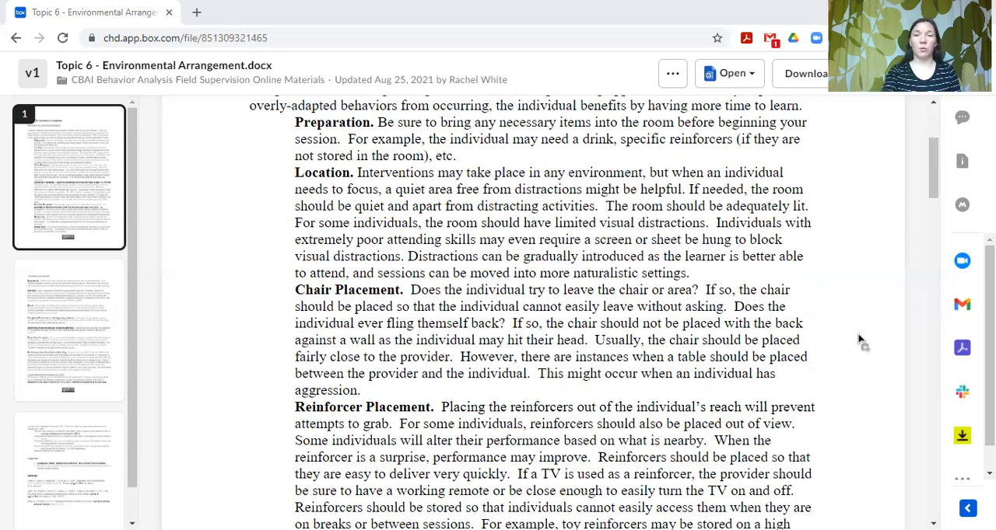
scroll(859, 340, "down", 2)
scroll(859, 339, "down", 2)
scroll(860, 340, "down", 2)
scroll(859, 340, "down", 2)
scroll(859, 340, "down", 1)
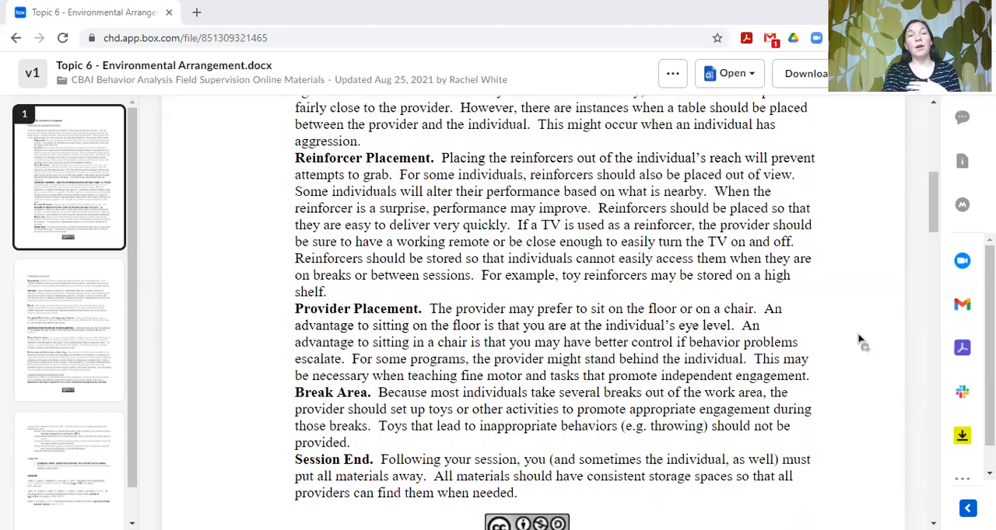
scroll(859, 339, "down", 3)
scroll(859, 339, "down", 2)
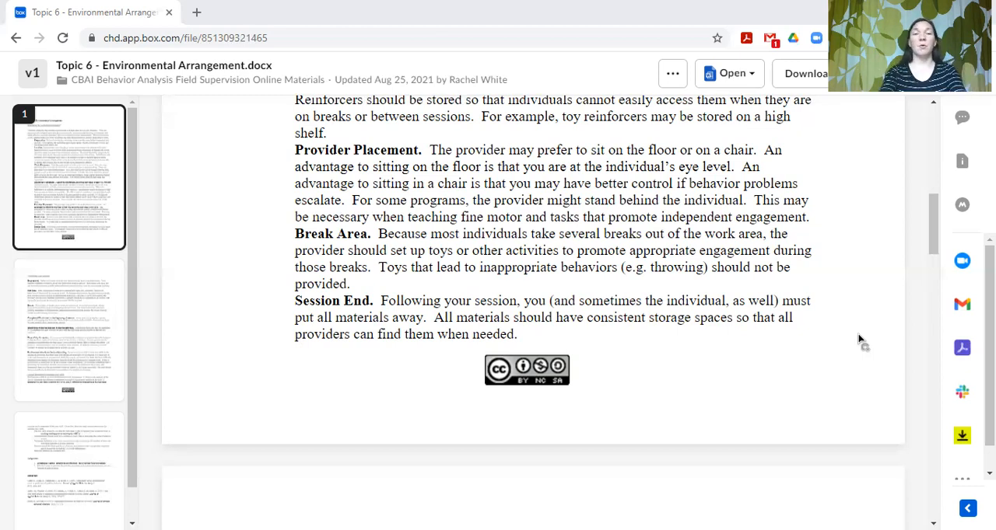
scroll(860, 340, "down", 3)
scroll(859, 340, "down", 3)
scroll(859, 339, "down", 1)
scroll(859, 340, "down", 2)
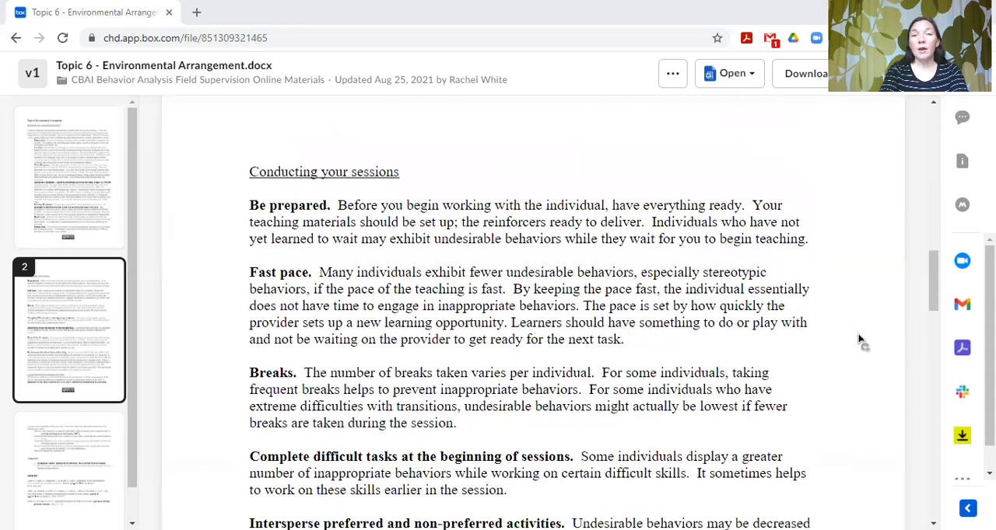
scroll(859, 340, "down", 1)
scroll(860, 340, "down", 1)
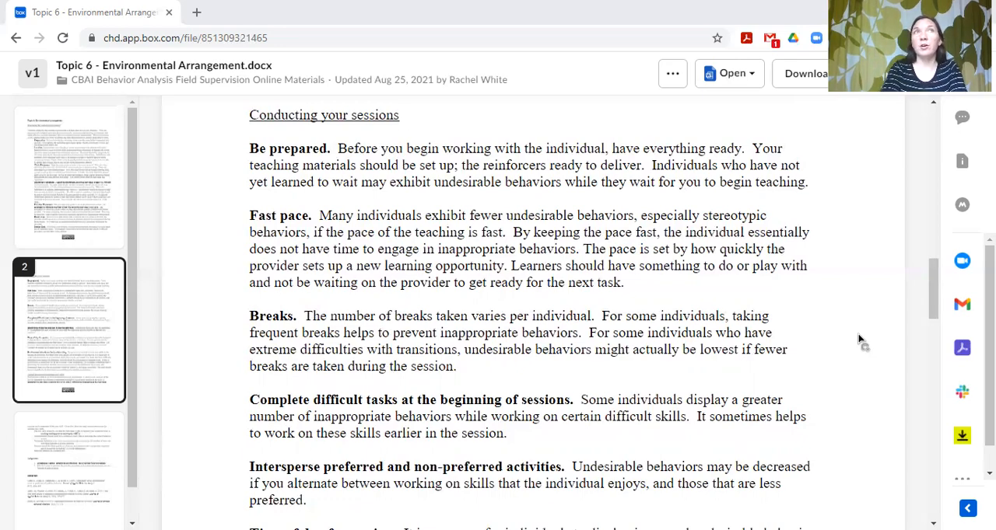
scroll(859, 340, "down", 2)
scroll(860, 339, "down", 1)
scroll(860, 340, "down", 2)
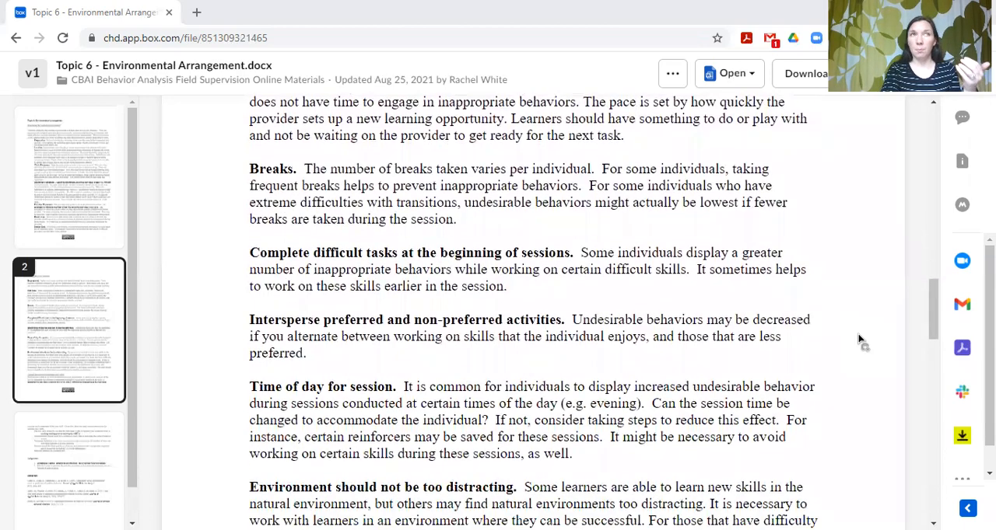
scroll(859, 340, "down", 1)
scroll(860, 340, "down", 1)
scroll(859, 340, "down", 1)
scroll(860, 340, "down", 1)
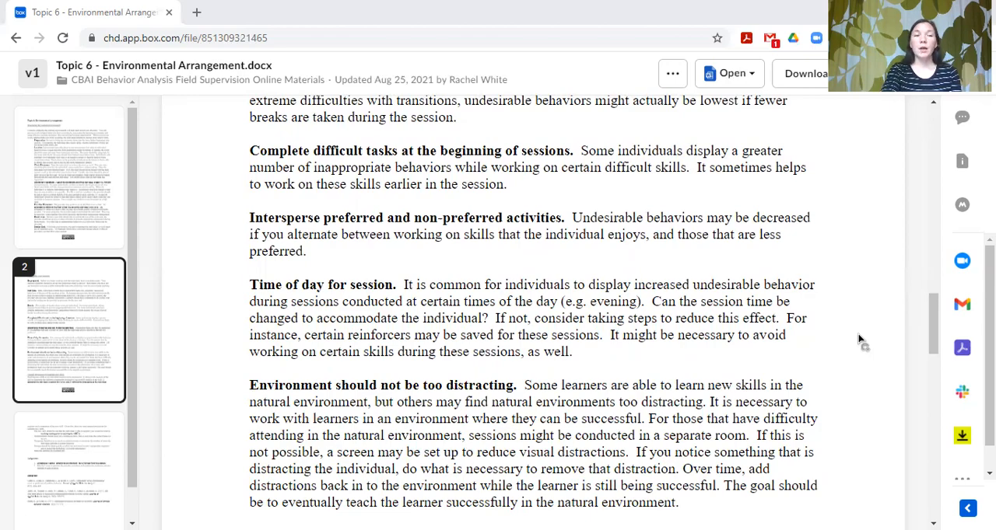
scroll(860, 340, "down", 5)
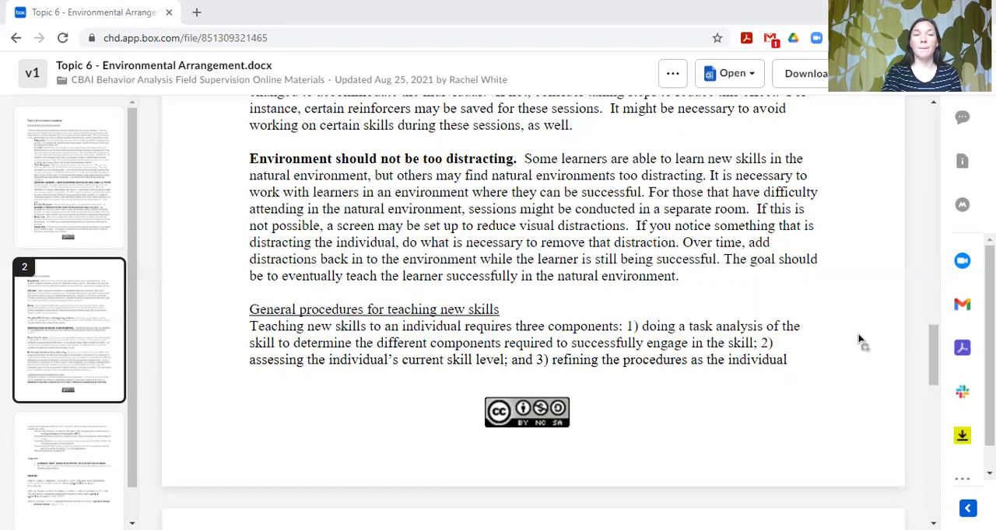
scroll(861, 340, "down", 3)
scroll(860, 340, "down", 1)
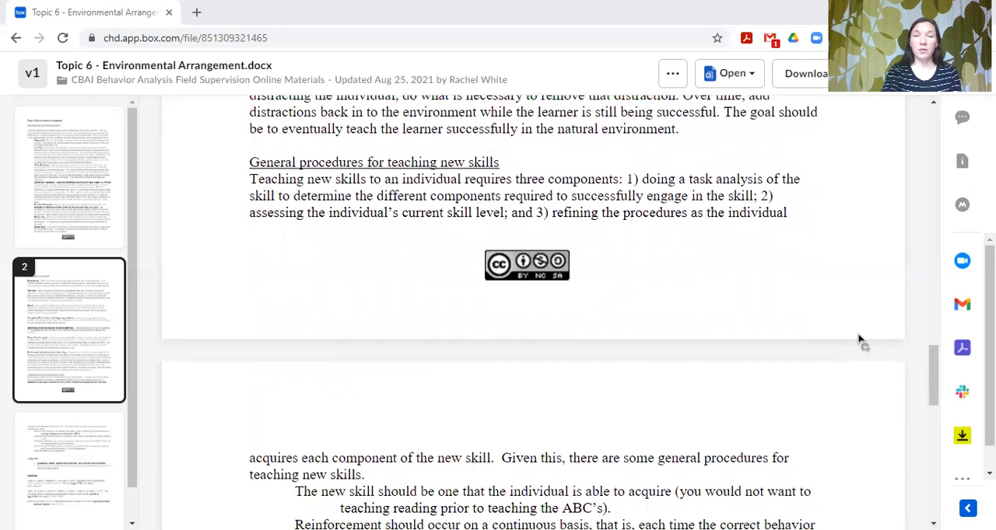
scroll(861, 340, "down", 1)
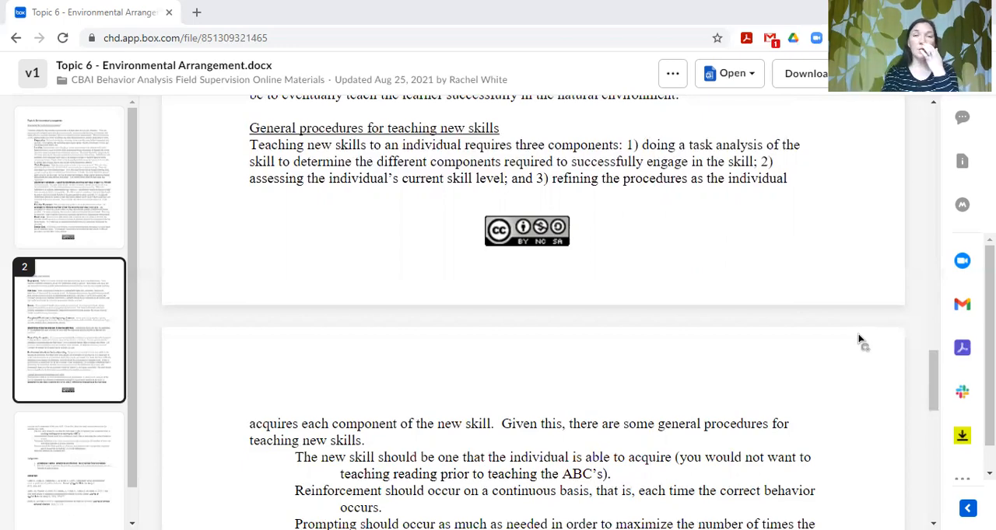
scroll(859, 339, "down", 3)
scroll(859, 339, "down", 3)
scroll(859, 340, "down", 2)
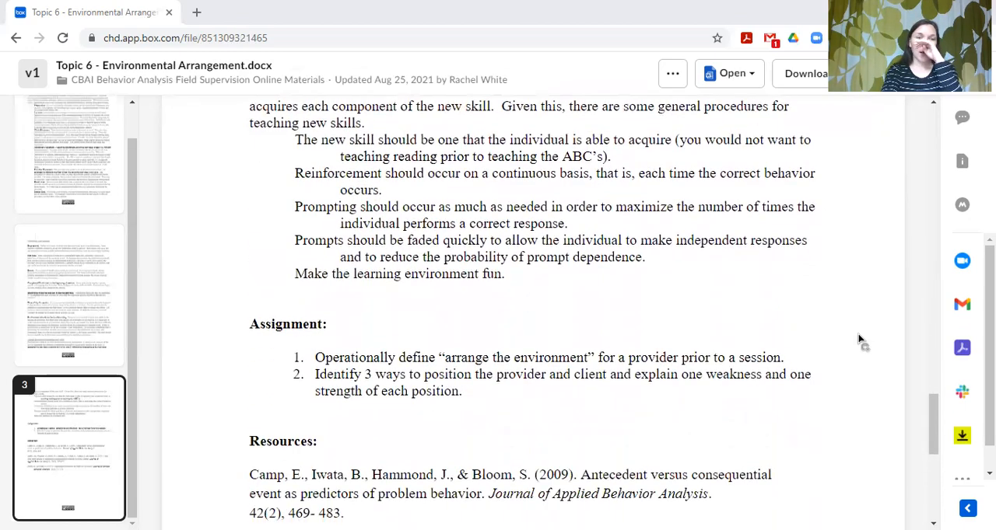
scroll(860, 340, "down", 2)
scroll(860, 340, "up", 1)
scroll(860, 340, "up", 1)
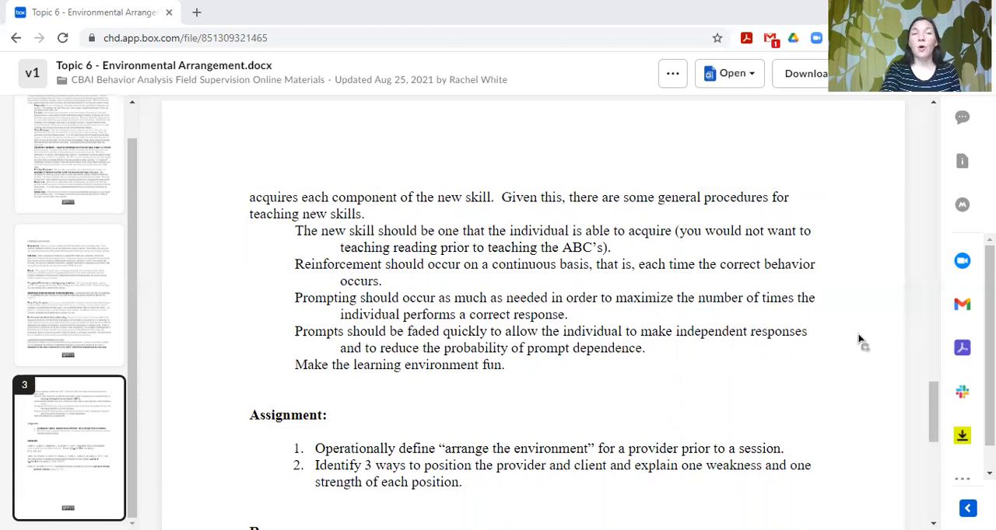
scroll(859, 339, "down", 3)
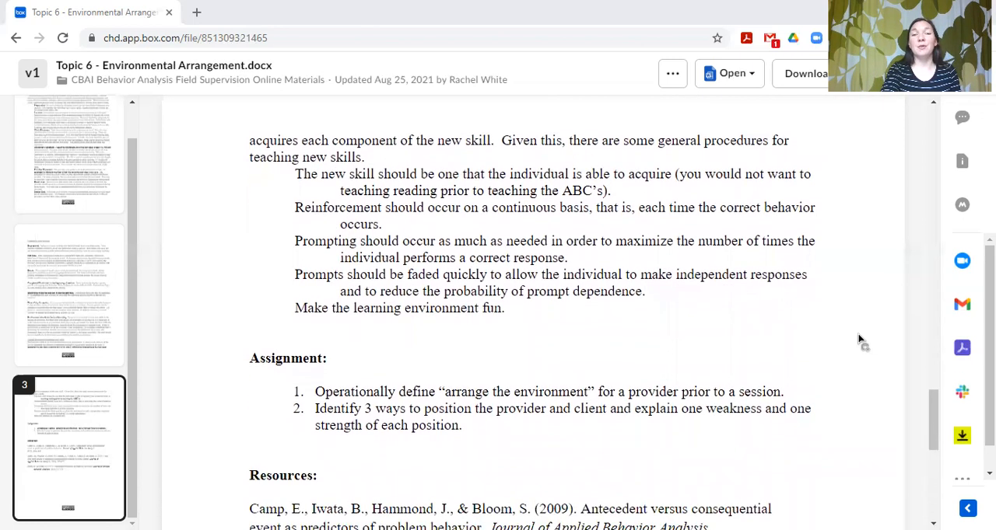